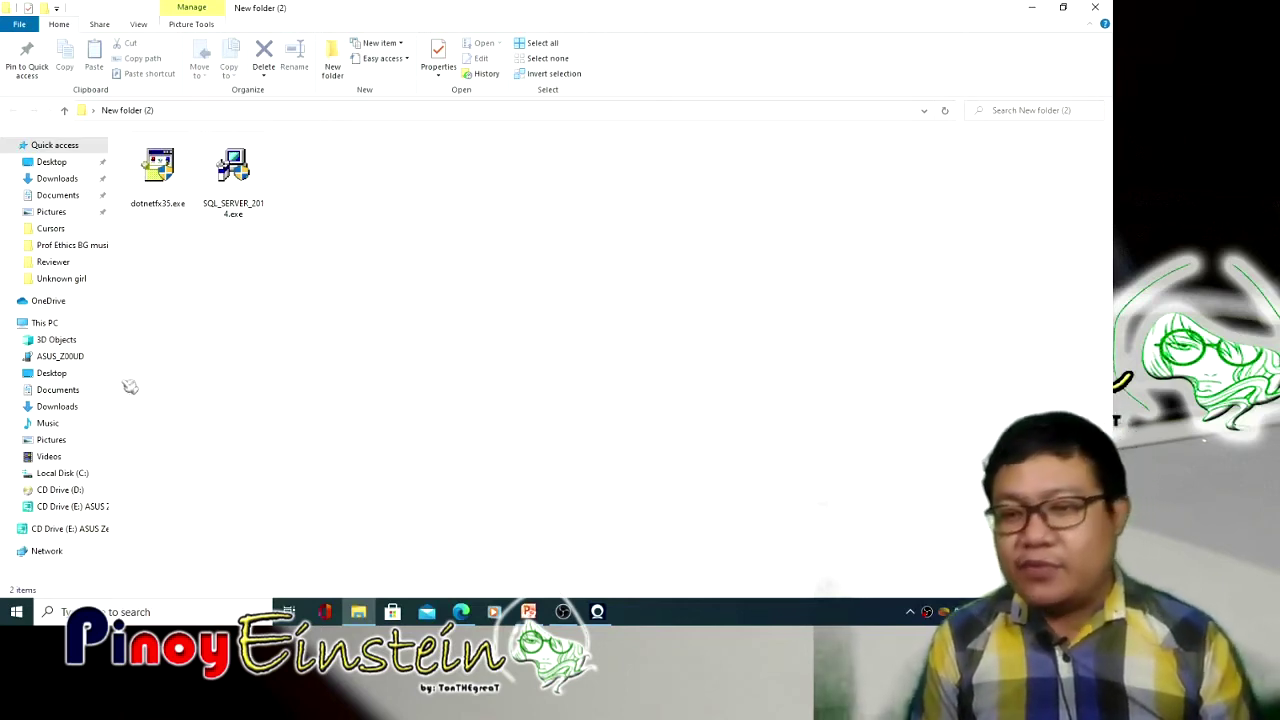
- Check the computer's Windows edition and system type in This PC's properties, and minimize that window
{"action": "right_click", "coordinate": [58, 330]}
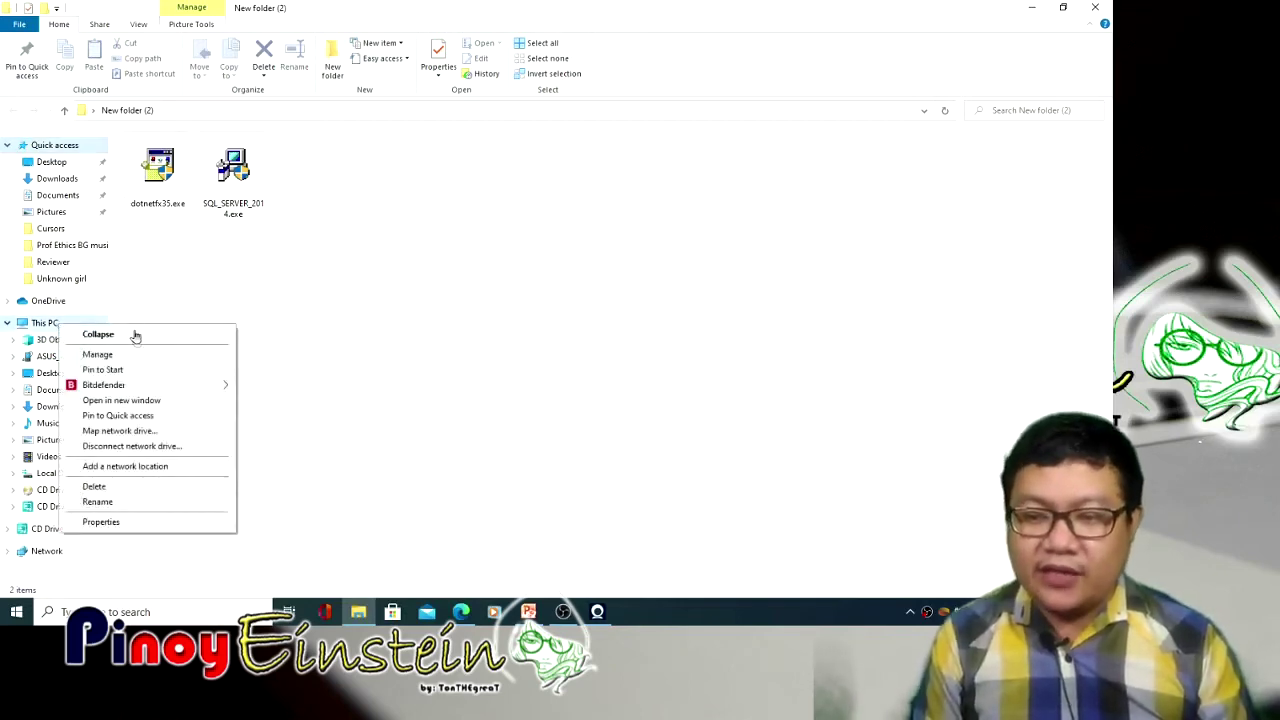
{"action": "left_click", "coordinate": [156, 521]}
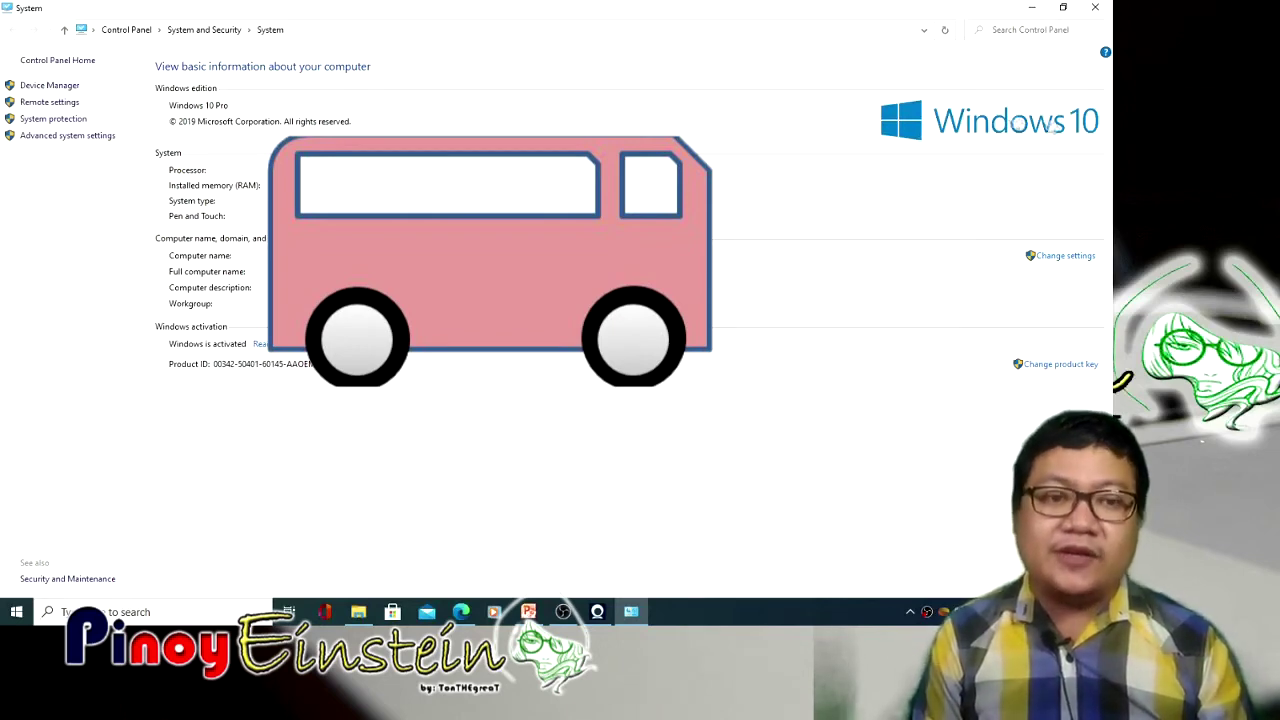
{"action": "left_click", "coordinate": [1036, 8]}
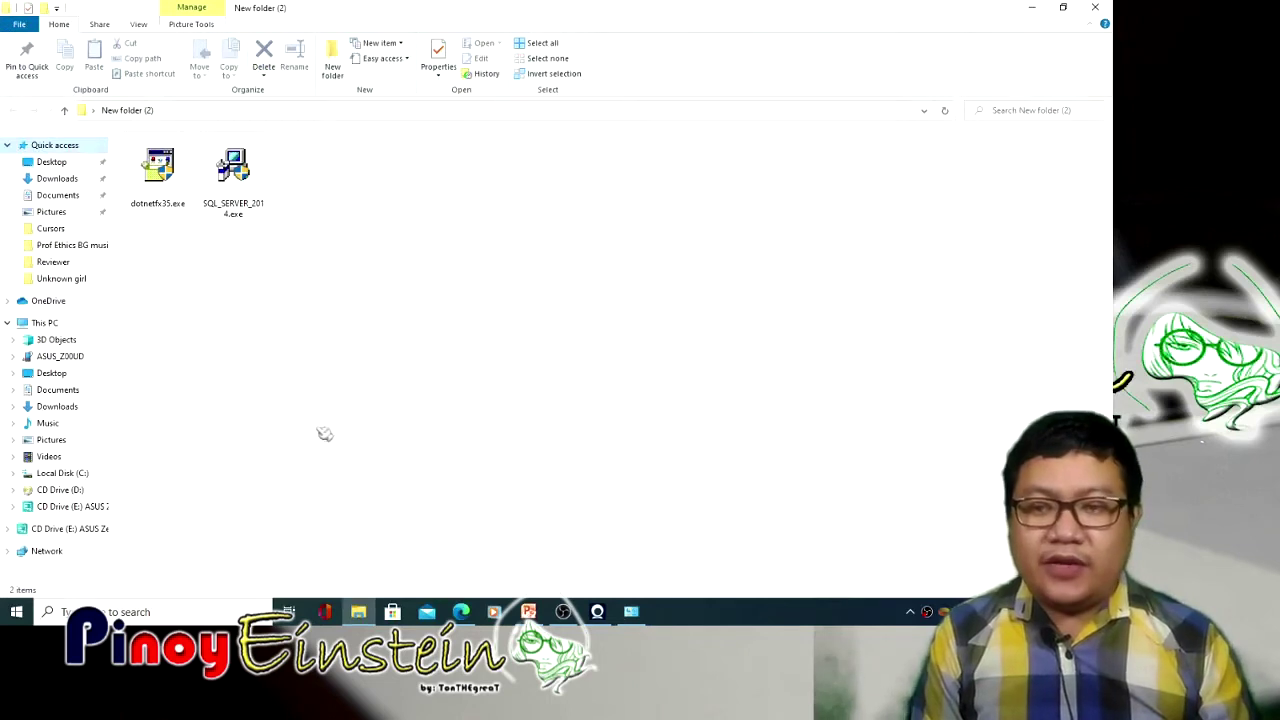
- Run SQL_SERVER_2014.exe as administrator, extract its files to the suggested SQL_SERVER_2014 folder, and move the Installation Center toward the screen's centre
{"action": "mouse_move", "coordinate": [233, 177]}
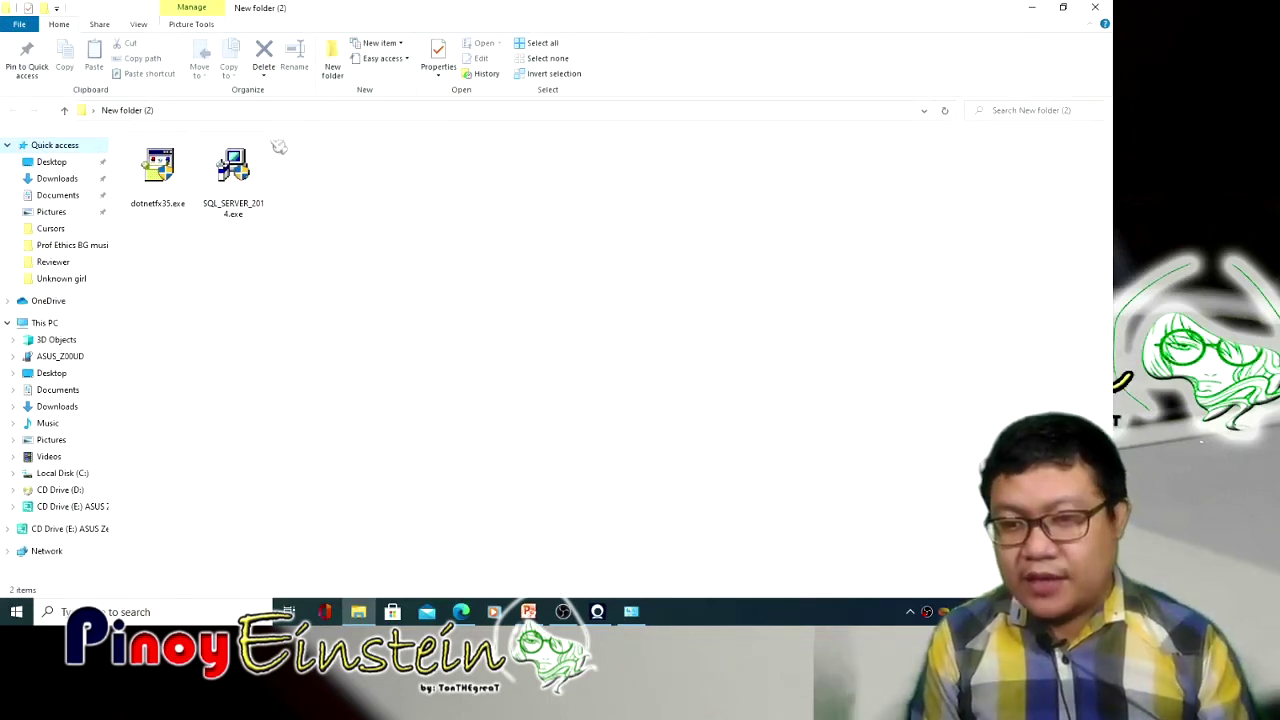
{"action": "right_click", "coordinate": [236, 172]}
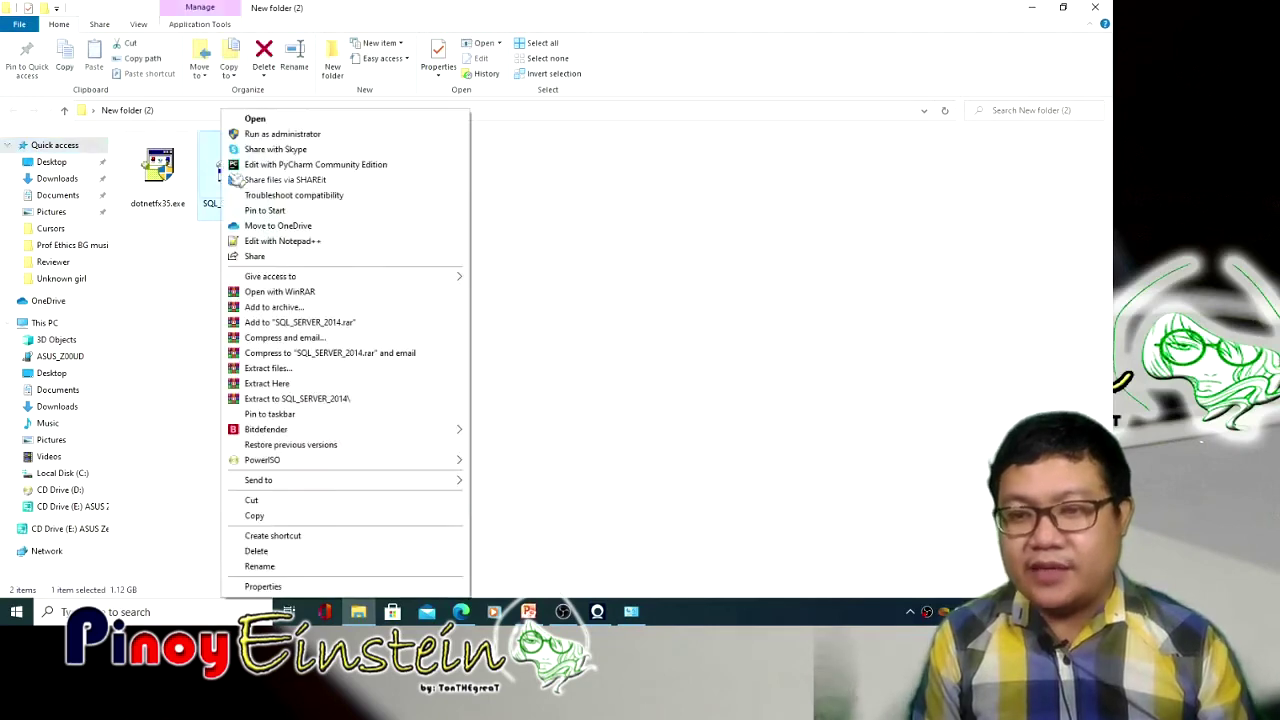
{"action": "left_click", "coordinate": [298, 133]}
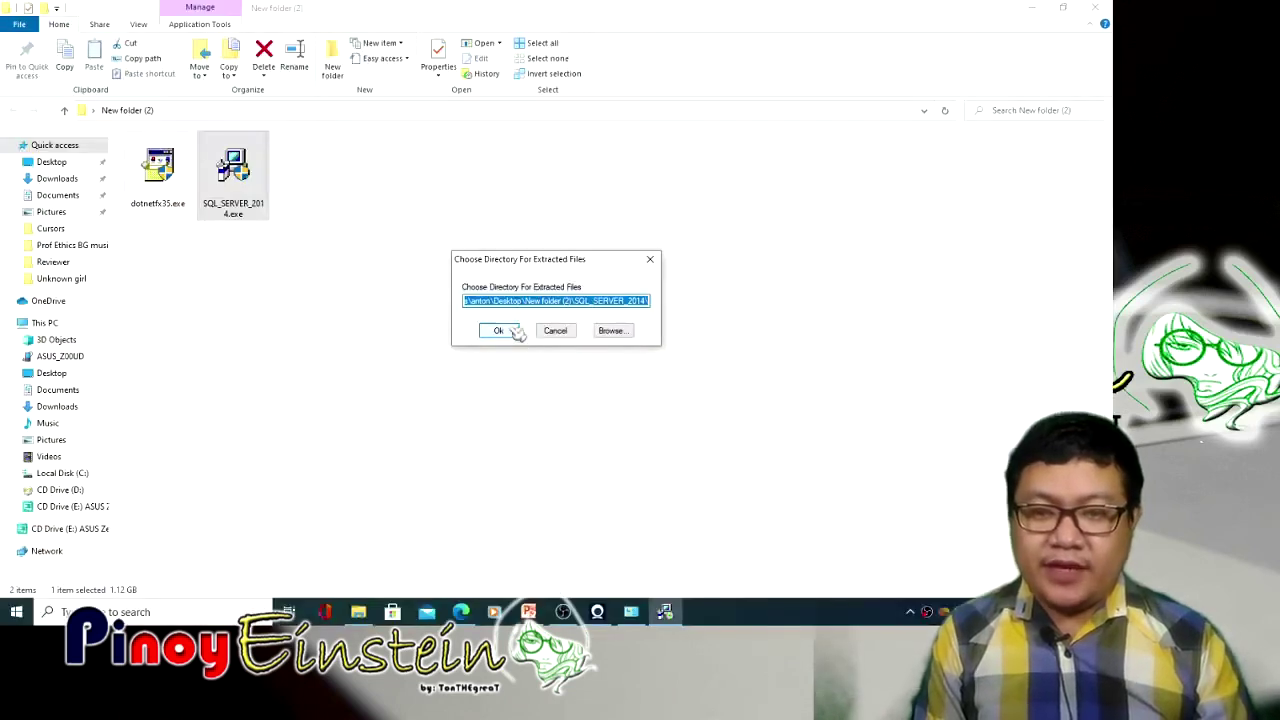
{"action": "left_click", "coordinate": [499, 332]}
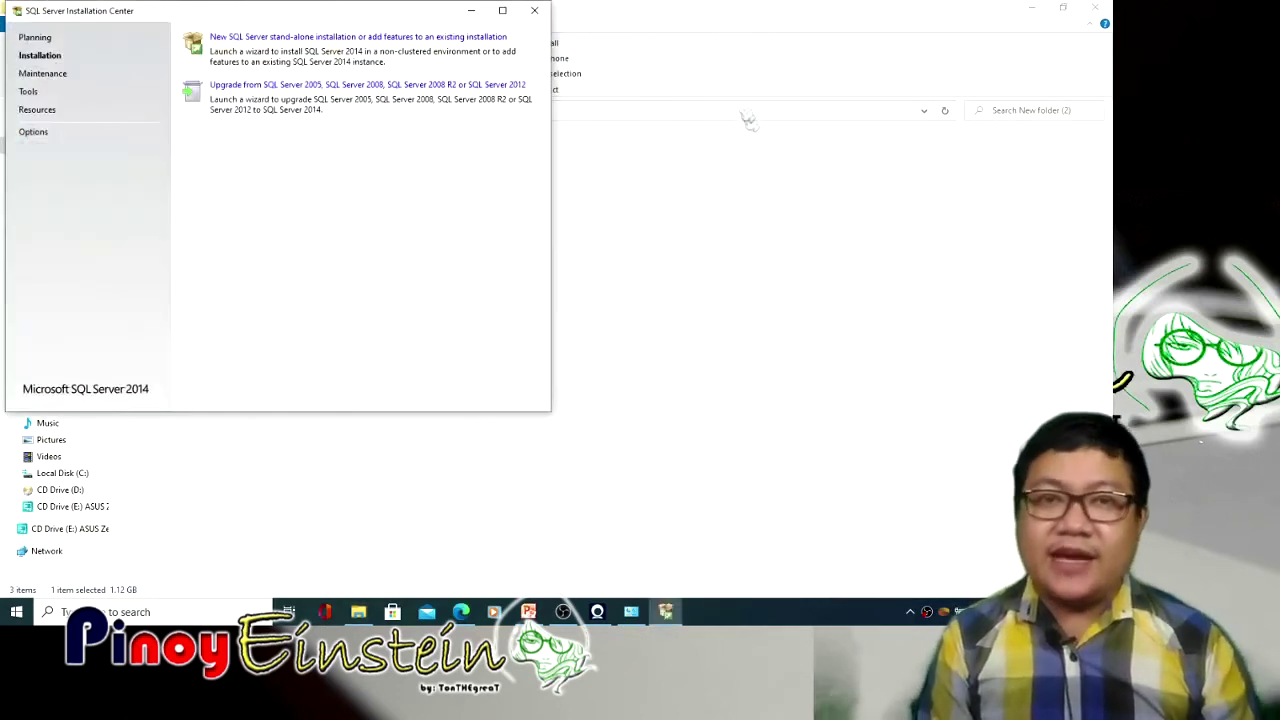
{"action": "left_click_drag", "start_coordinate": [267, 20], "coordinate": [543, 136]}
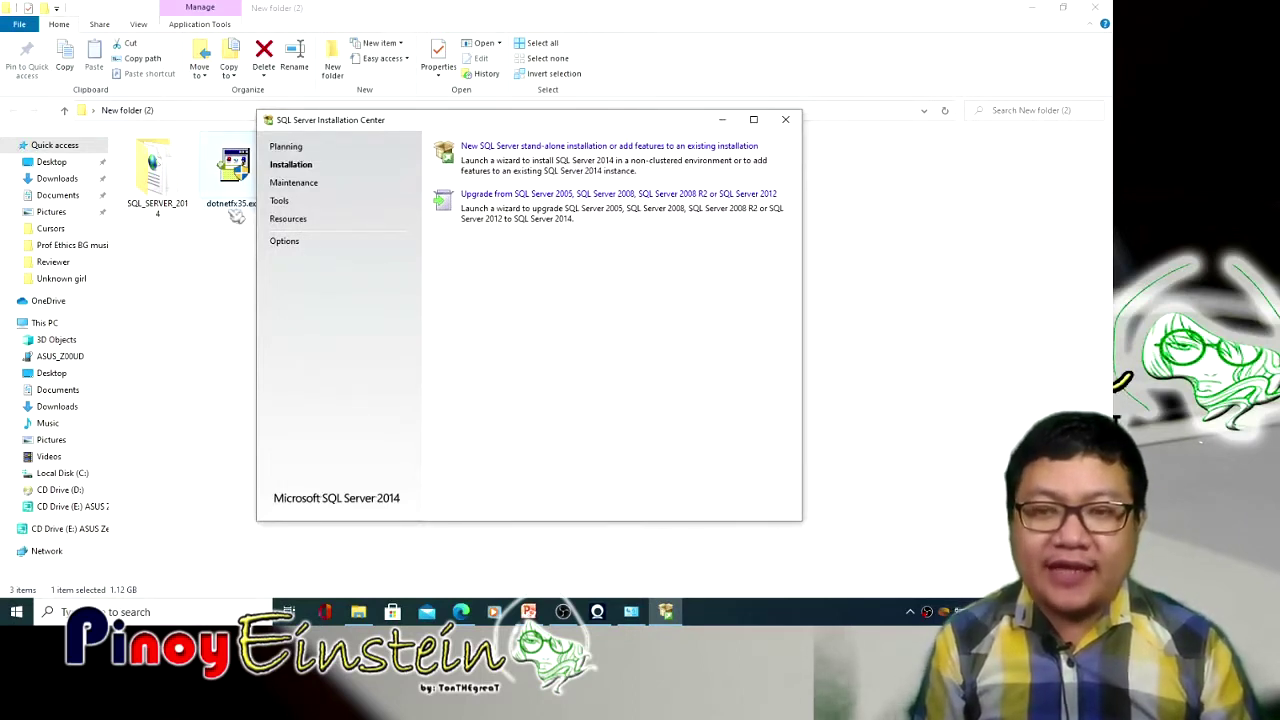
- Review the Planning resources in the Installation Center and run the System Configuration Checker
{"action": "left_click", "coordinate": [292, 147]}
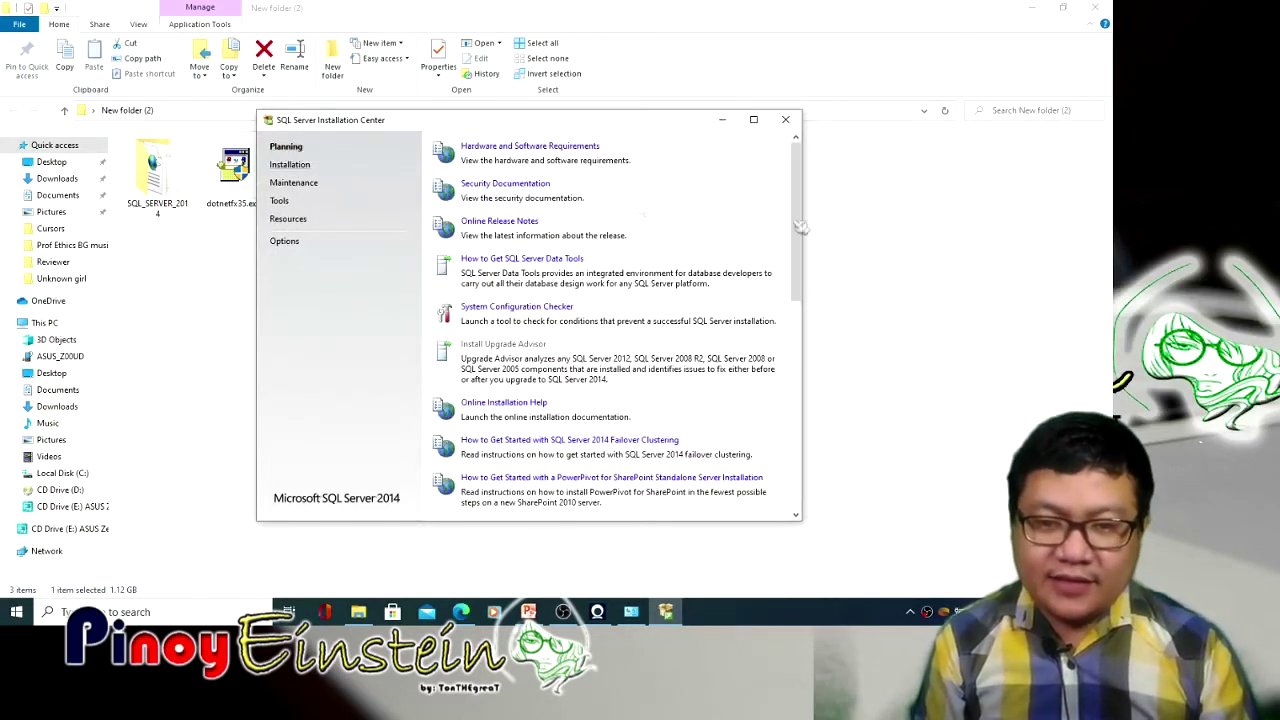
{"action": "scroll", "coordinate": [545, 245], "scroll_direction": "down", "scroll_amount": 2}
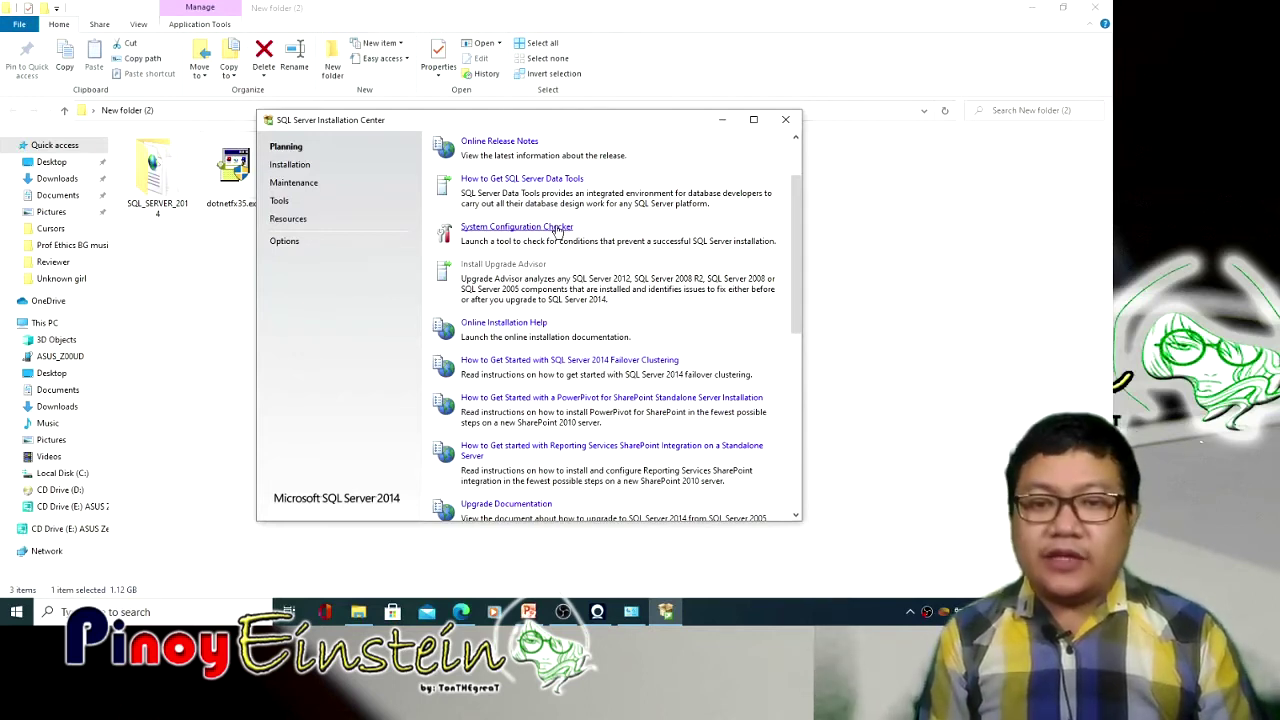
{"action": "left_click", "coordinate": [556, 229]}
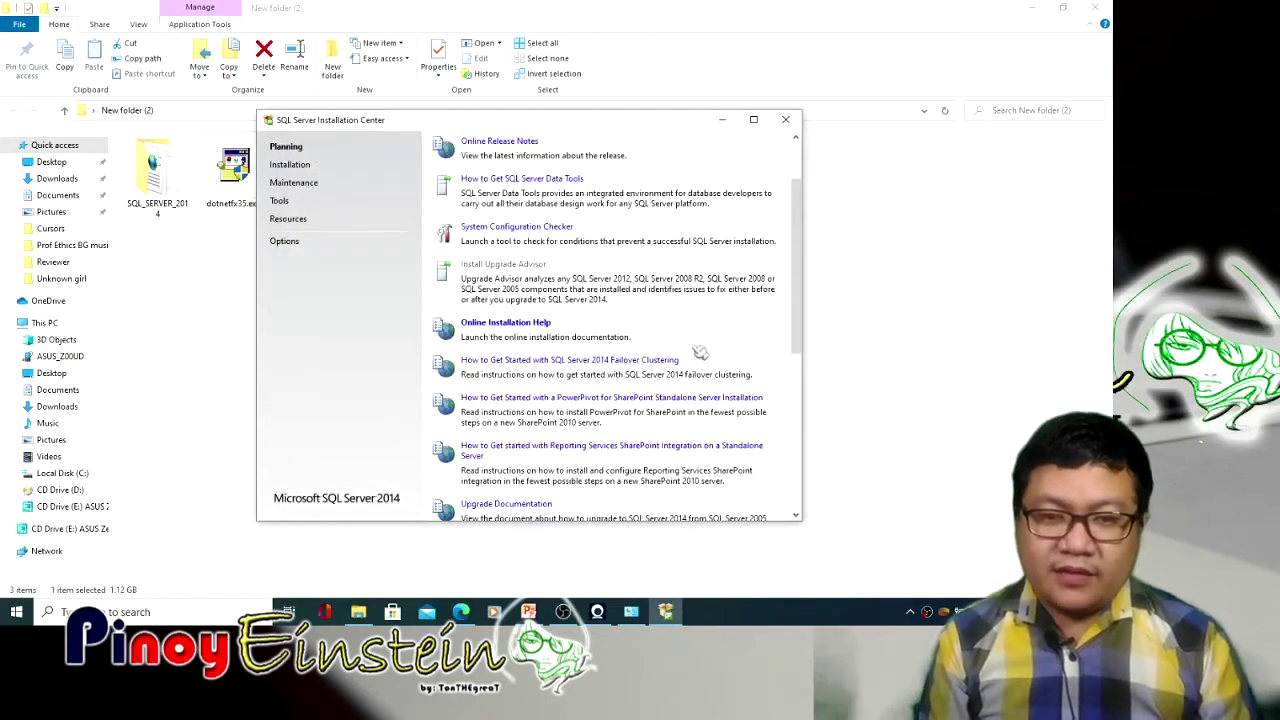
{"action": "scroll", "coordinate": [507, 276], "scroll_direction": "up", "scroll_amount": 2}
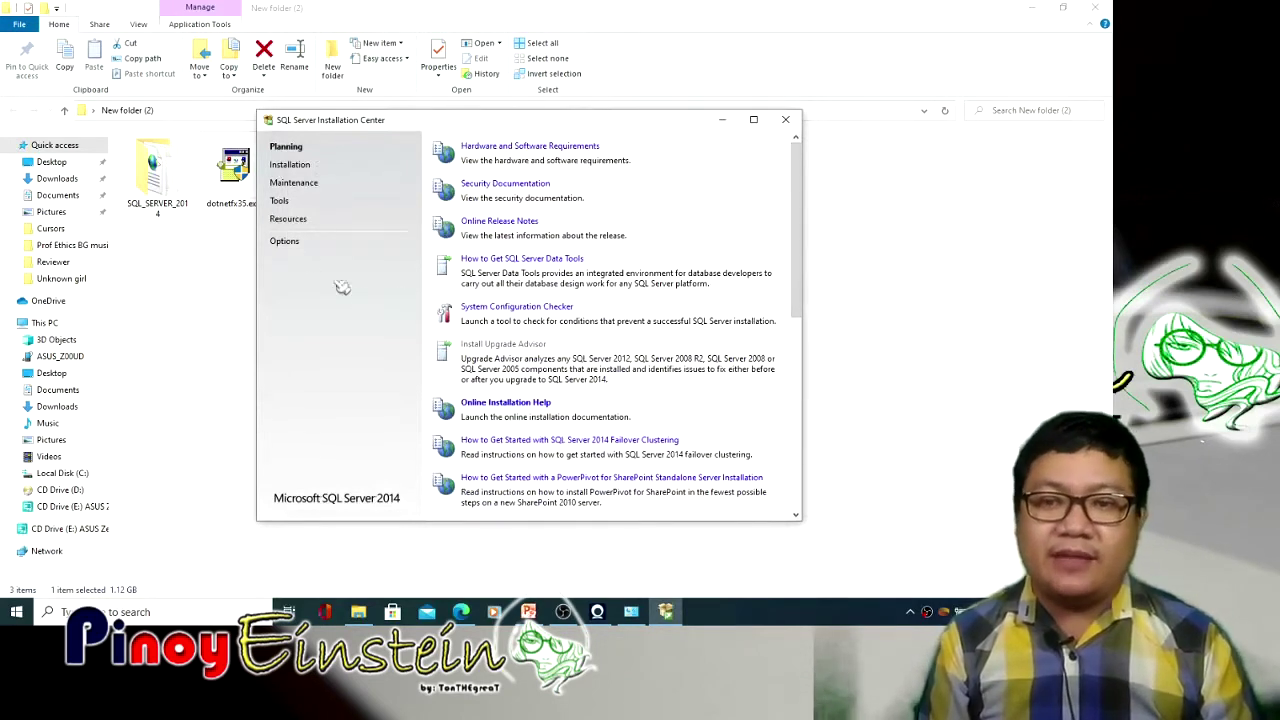
- Start a new SQL Server stand-alone installation and accept the license terms
{"action": "left_click", "coordinate": [289, 166]}
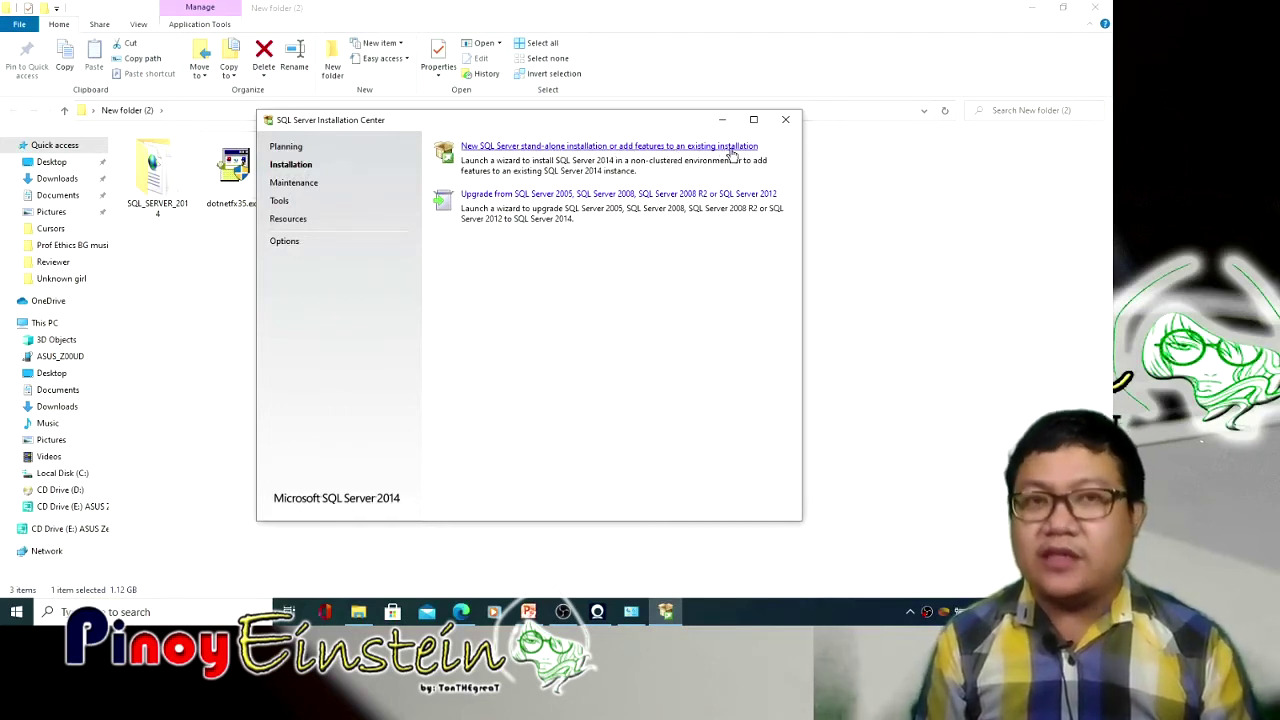
{"action": "left_click", "coordinate": [697, 150]}
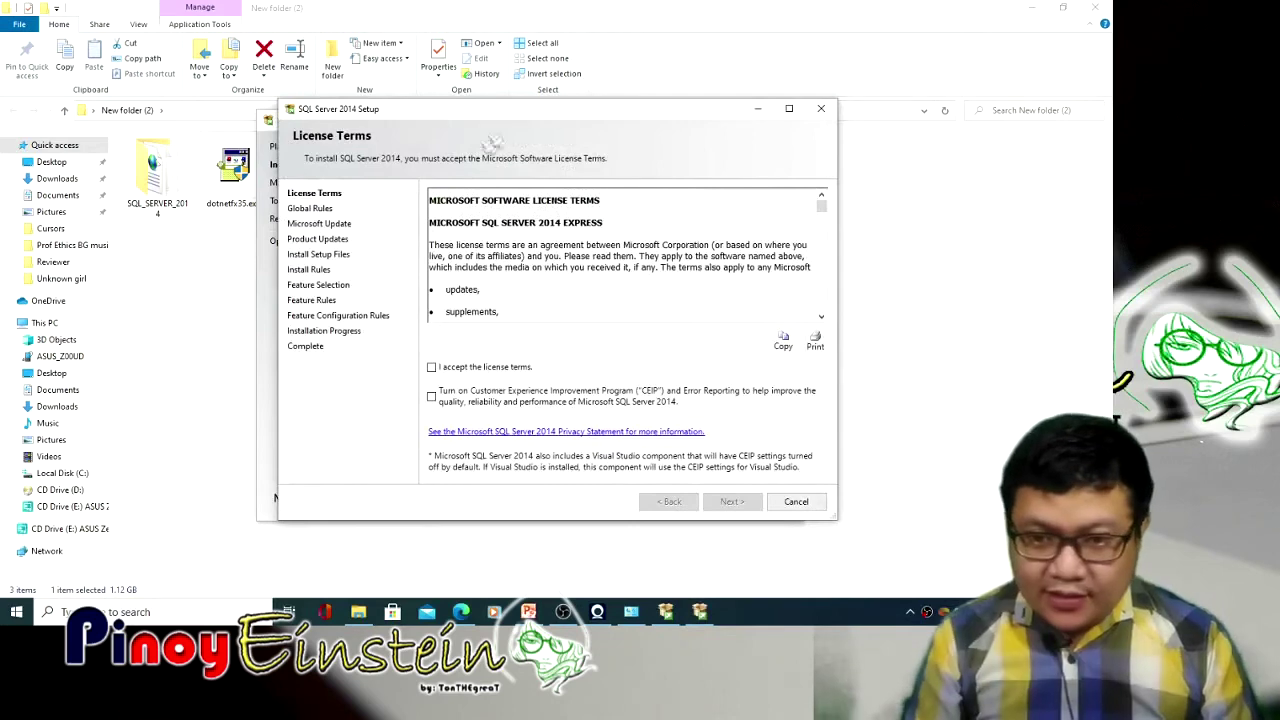
{"action": "left_click_drag", "start_coordinate": [522, 110], "coordinate": [484, 101]}
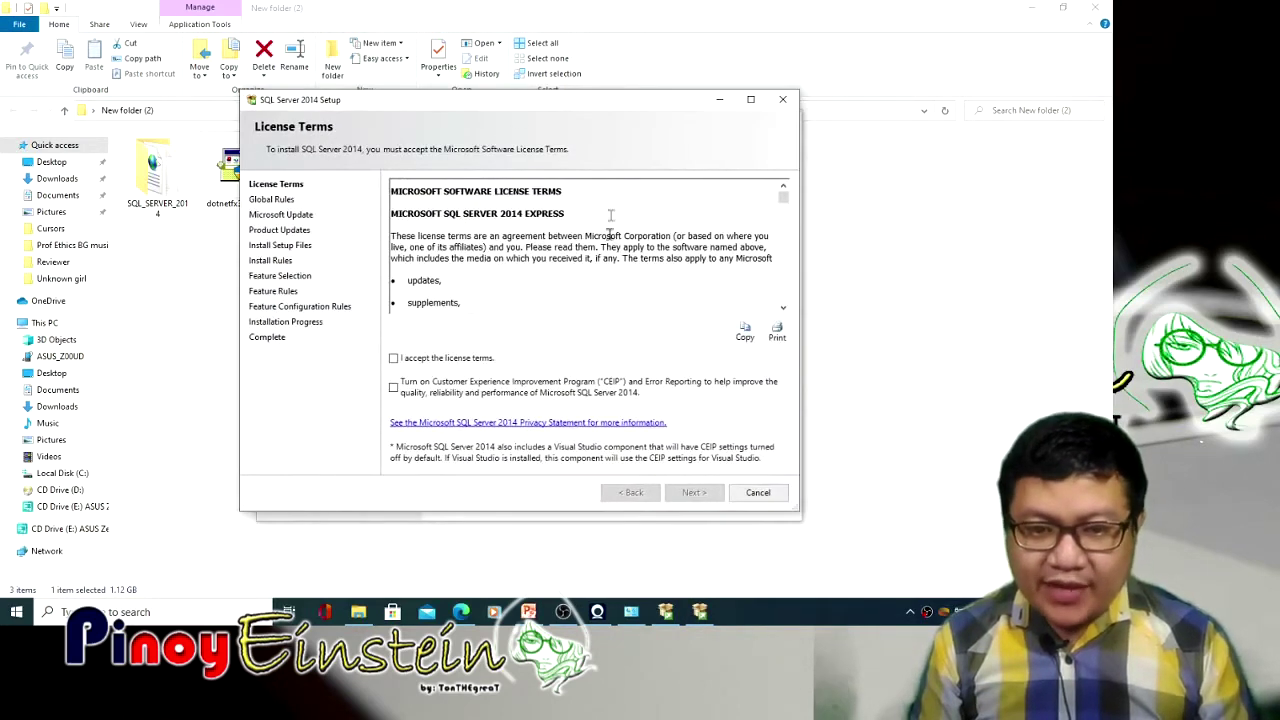
{"action": "left_click", "coordinate": [395, 360]}
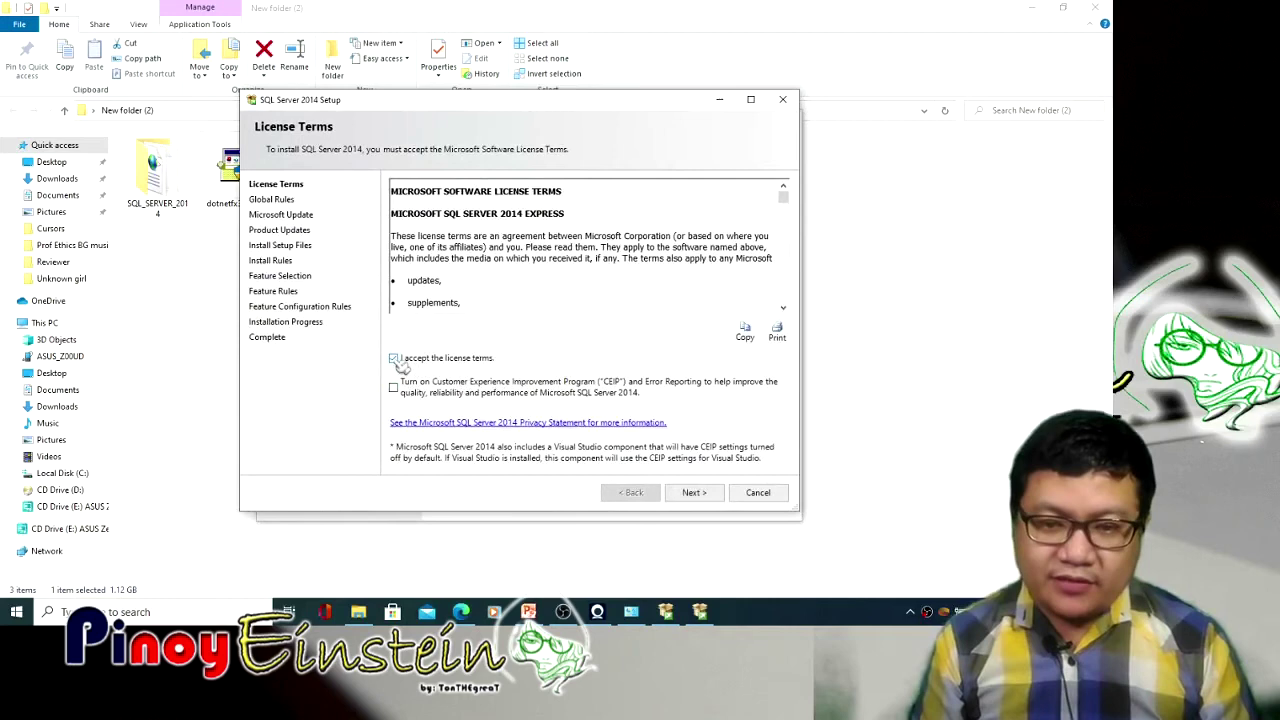
{"action": "left_click", "coordinate": [694, 493]}
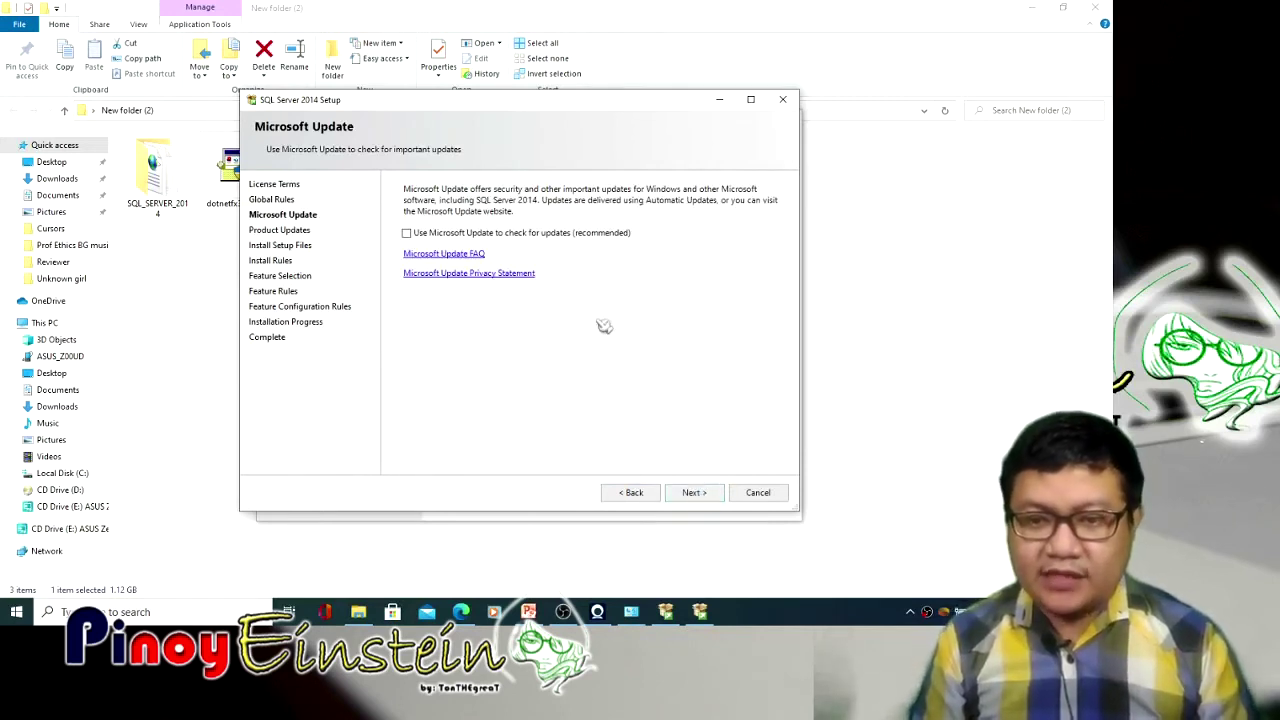
- Continue without Microsoft Update checks, review the feature prerequisites, and keep all features selected with the default instance root directory
{"action": "left_click", "coordinate": [695, 493]}
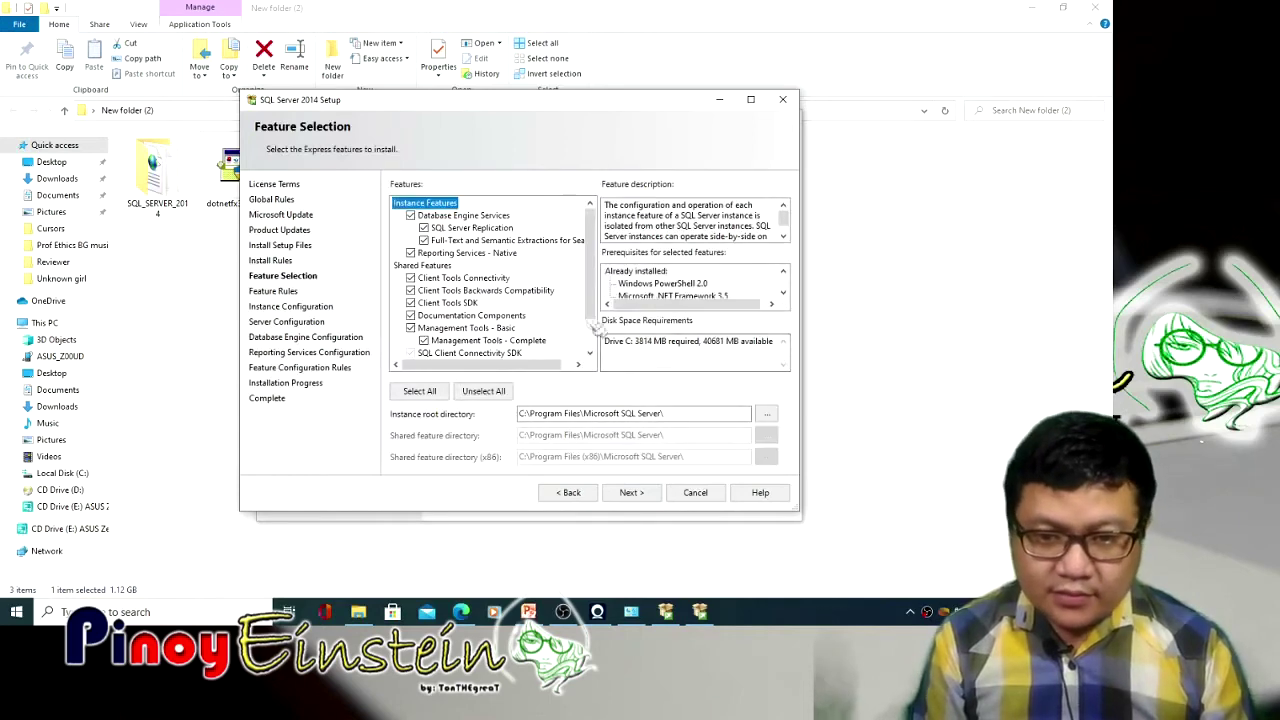
{"action": "scroll", "coordinate": [592, 318], "scroll_direction": "down", "scroll_amount": 1}
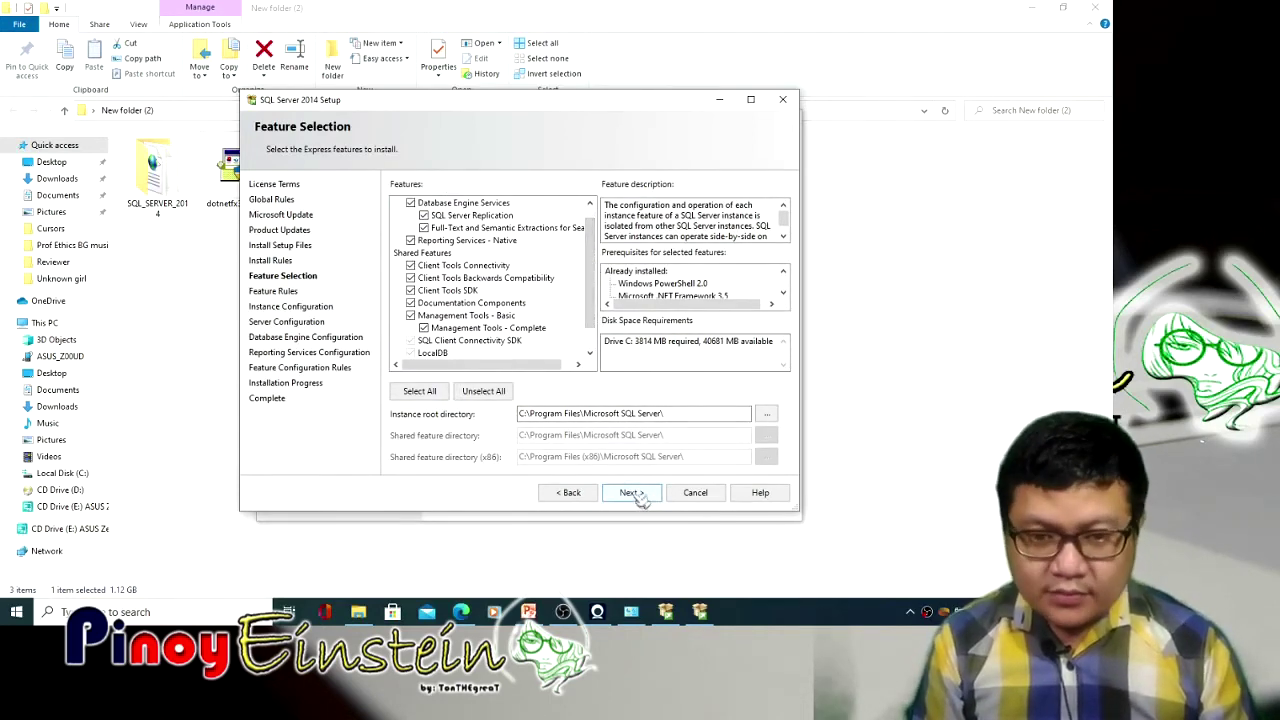
{"action": "left_click", "coordinate": [785, 292]}
{"action": "left_click", "coordinate": [785, 292]}
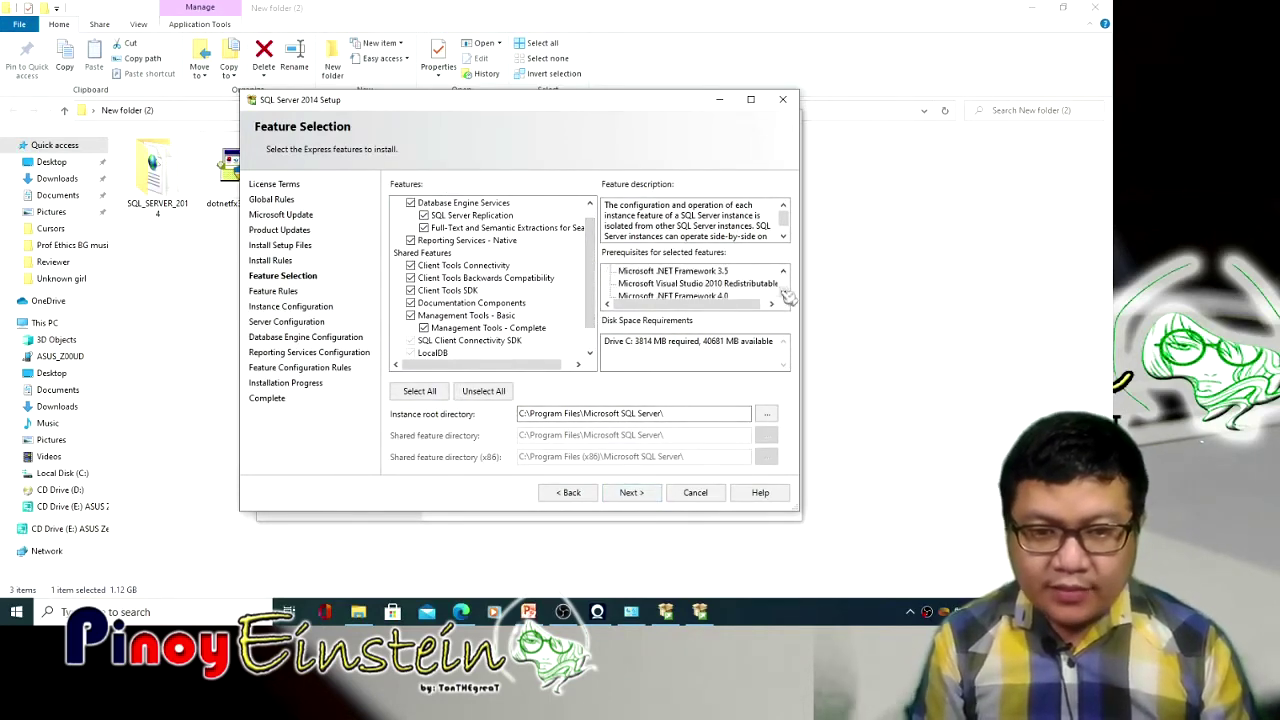
{"action": "left_click", "coordinate": [783, 270]}
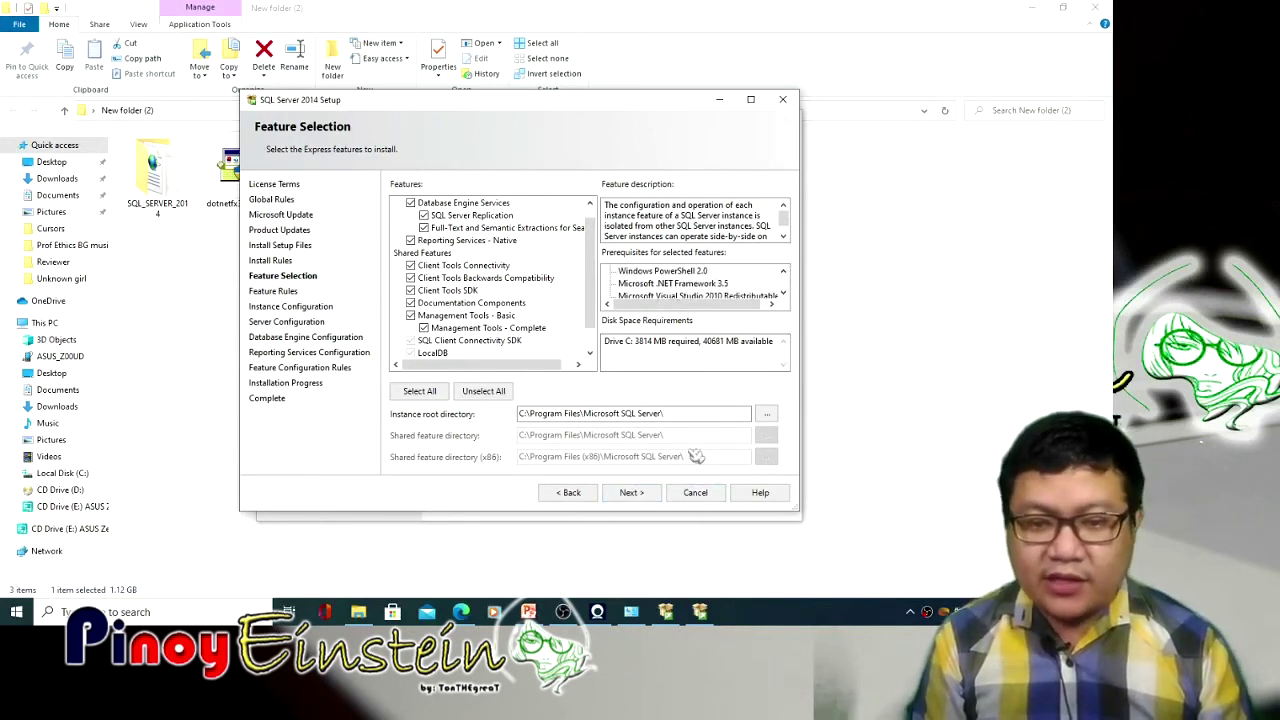
{"action": "left_click", "coordinate": [625, 494]}
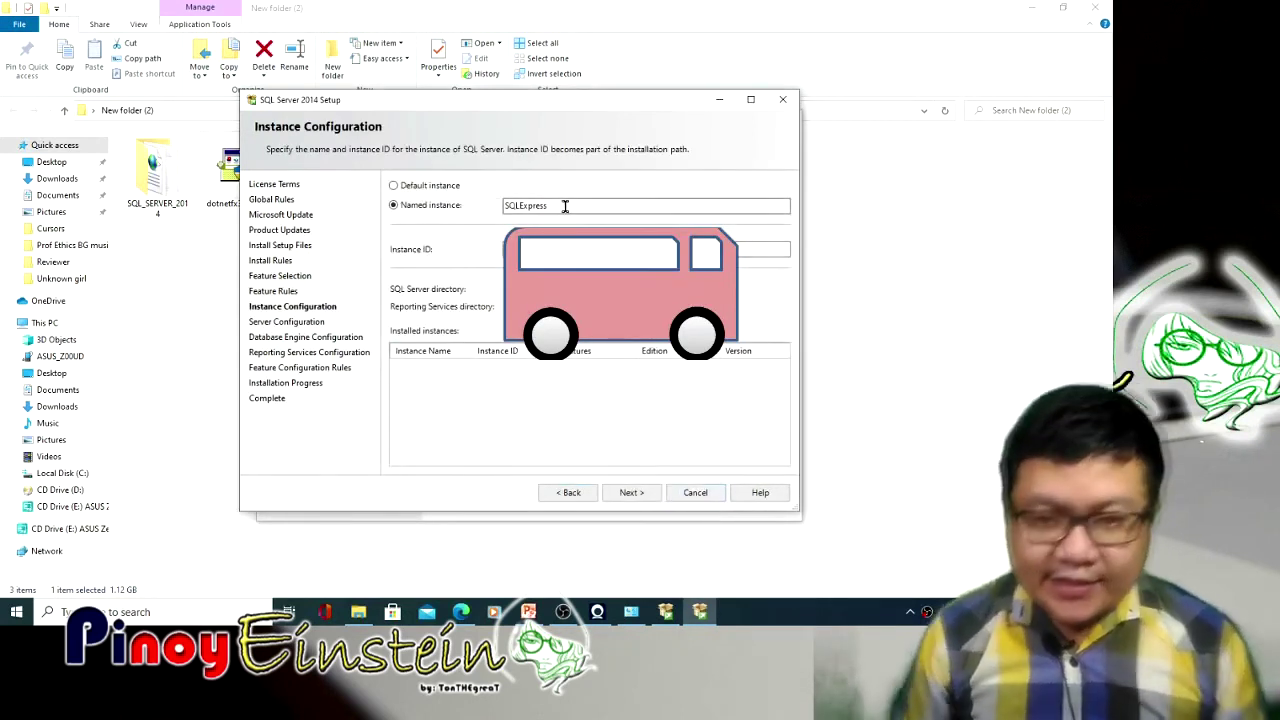
- Name the instance SQLSERVER2014 and accept the default service accounts and startup types
{"action": "left_click_drag", "start_coordinate": [545, 206], "coordinate": [476, 208]}
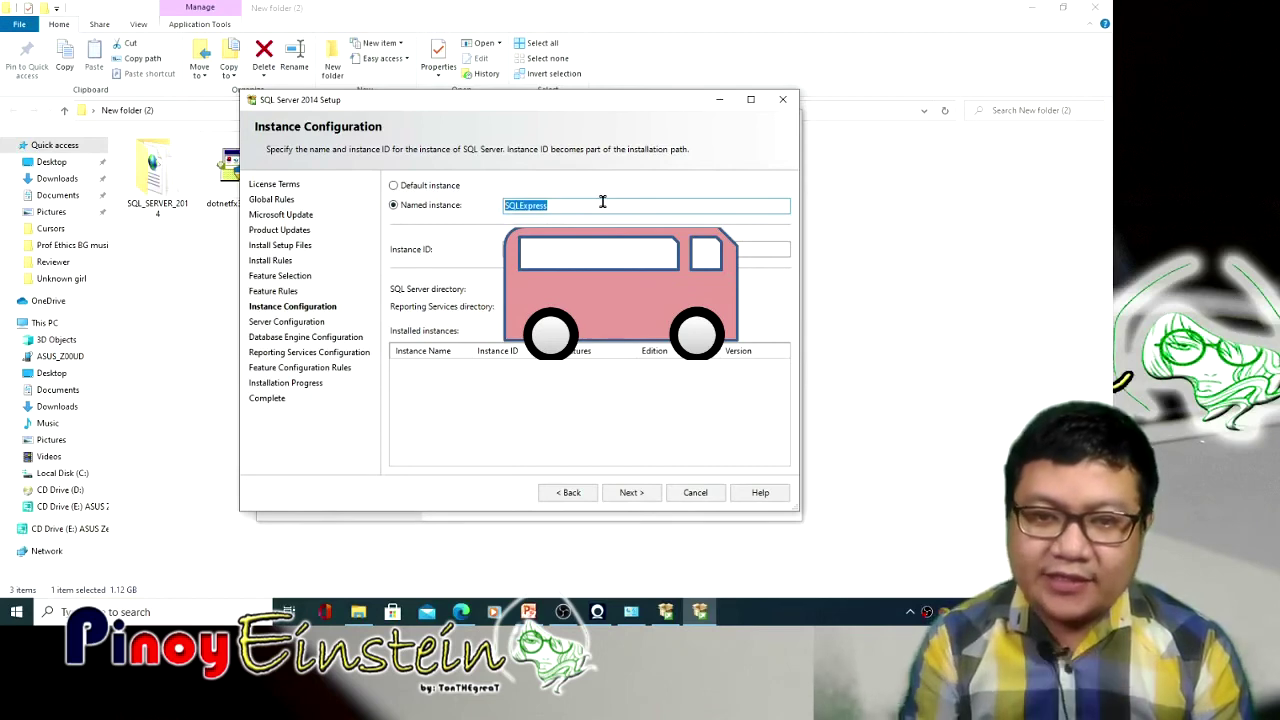
{"action": "type", "text": "SQLSERVER2014"}
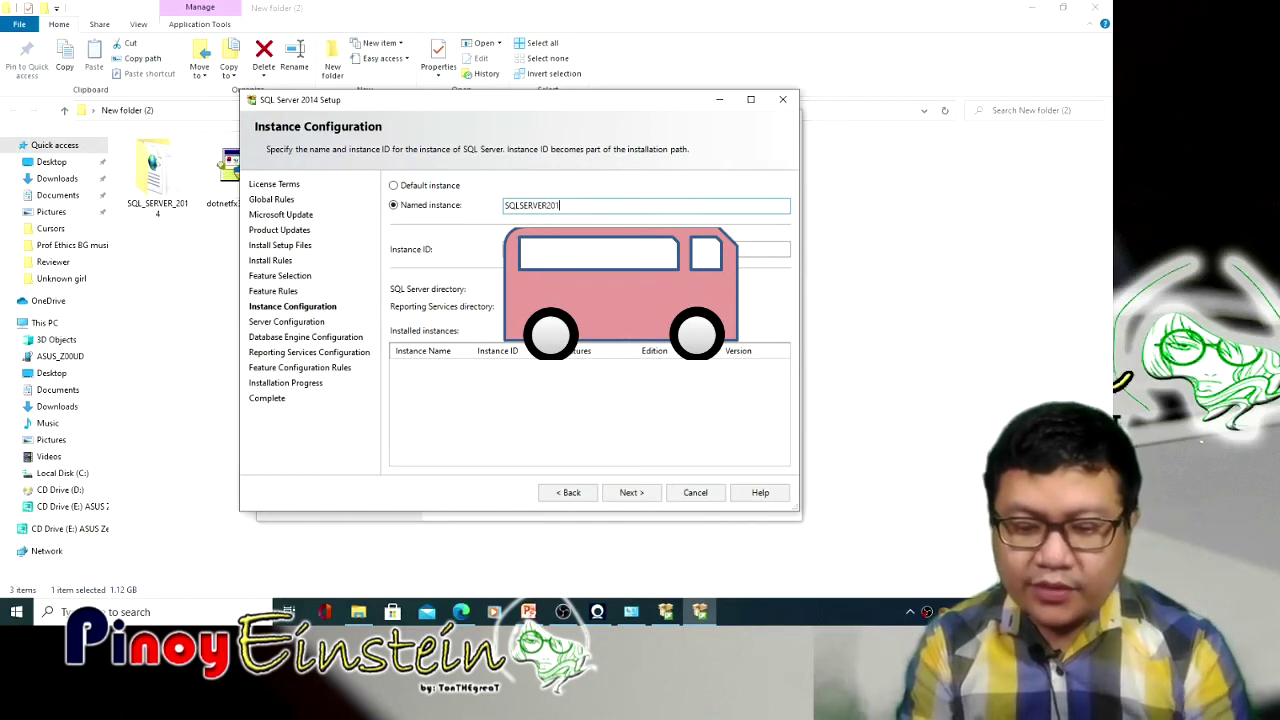
{"action": "left_click", "coordinate": [632, 492]}
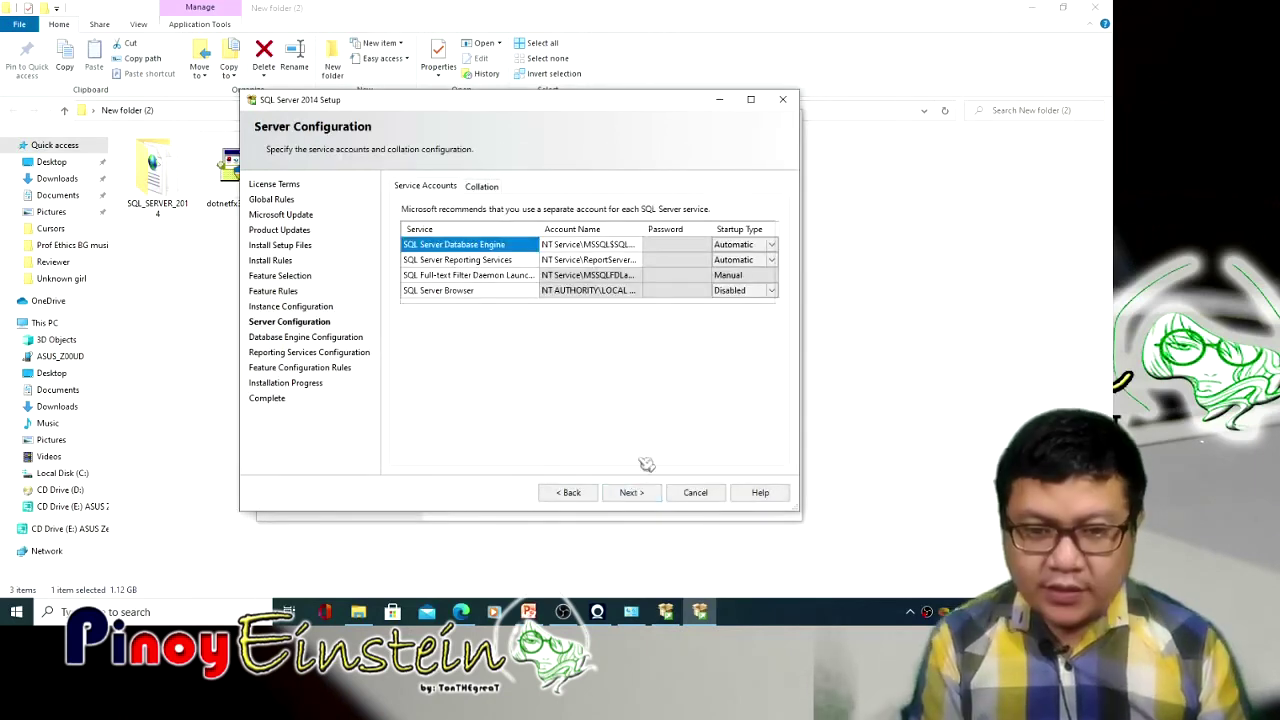
{"action": "left_click", "coordinate": [630, 492]}
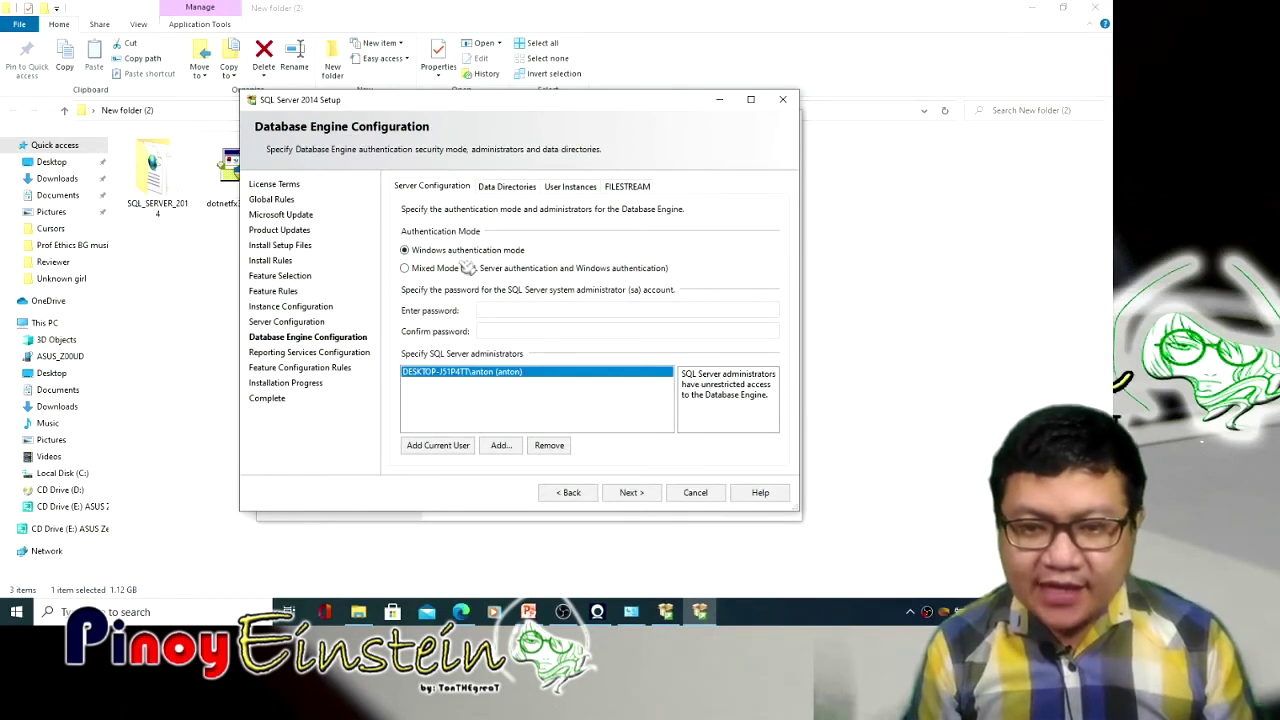
- Set the Database Engine authentication to Mixed Mode, and enter and confirm the sa account password
{"action": "left_click", "coordinate": [468, 272]}
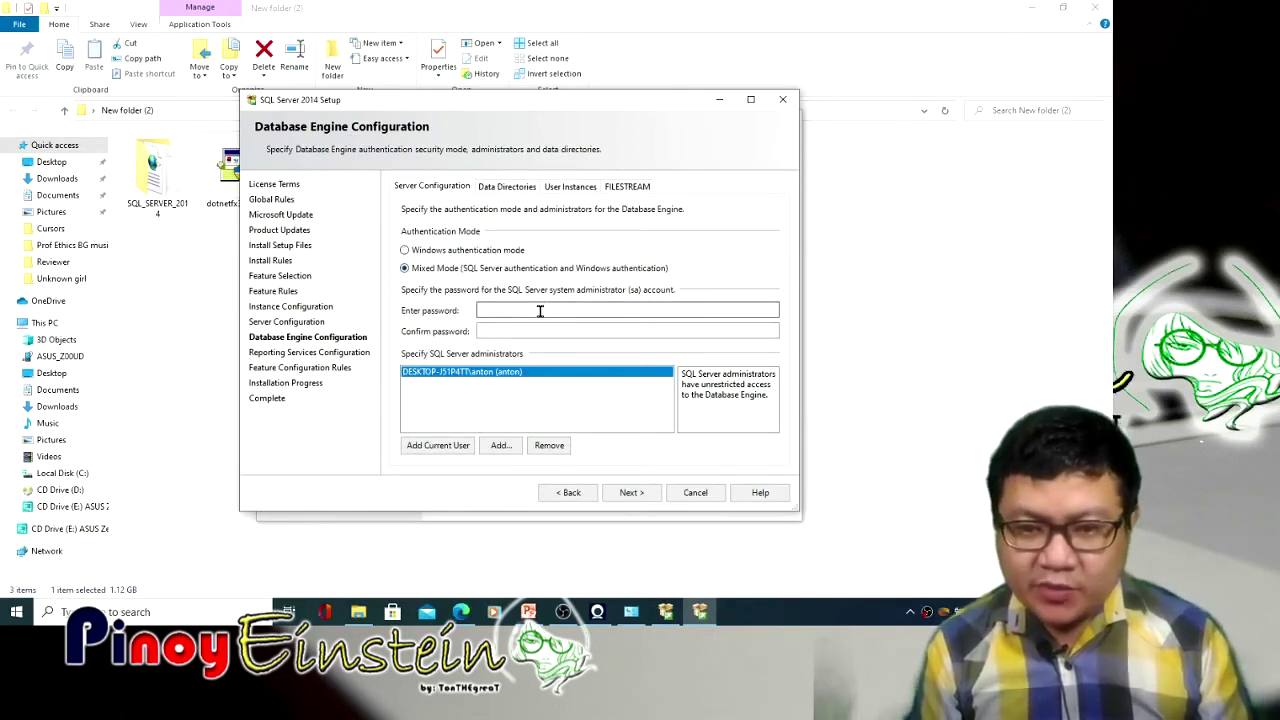
{"action": "left_click", "coordinate": [610, 310]}
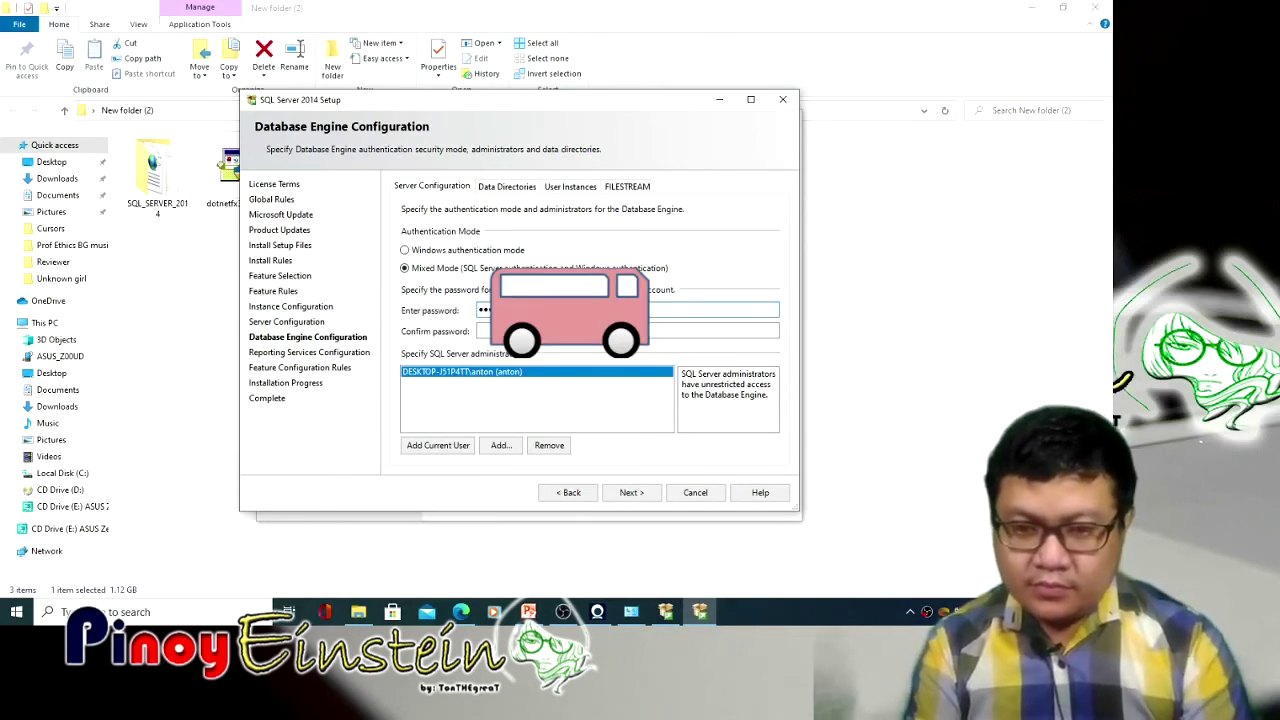
{"action": "left_click", "coordinate": [478, 331]}
{"action": "type", "text": "••"}
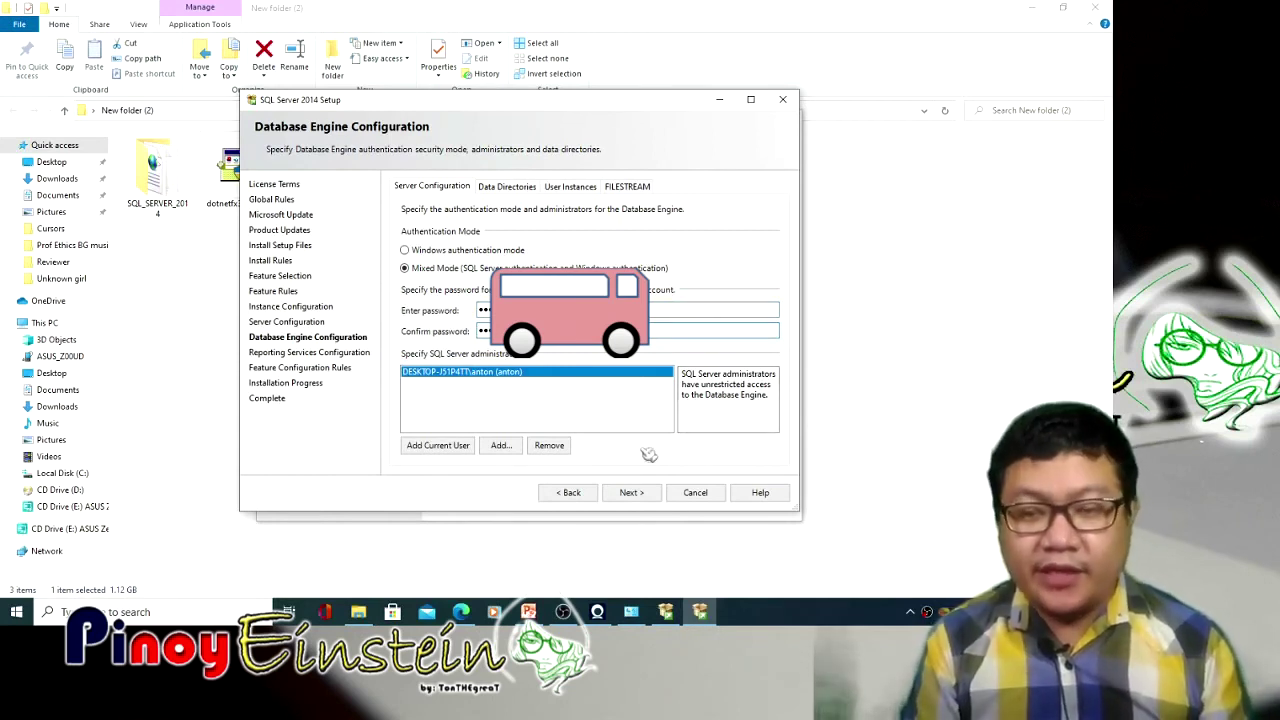
{"action": "left_click", "coordinate": [632, 493]}
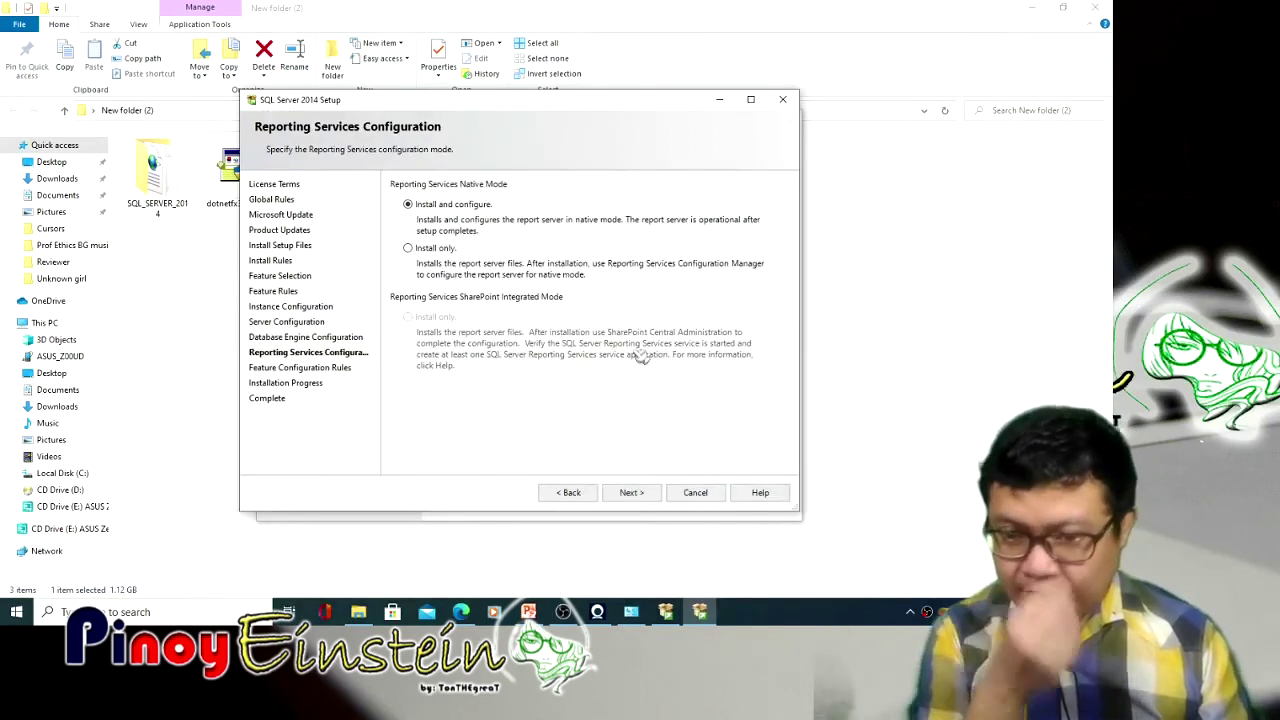
- Set Reporting Services Native Mode to Install only and run the installation
{"action": "left_click", "coordinate": [408, 248]}
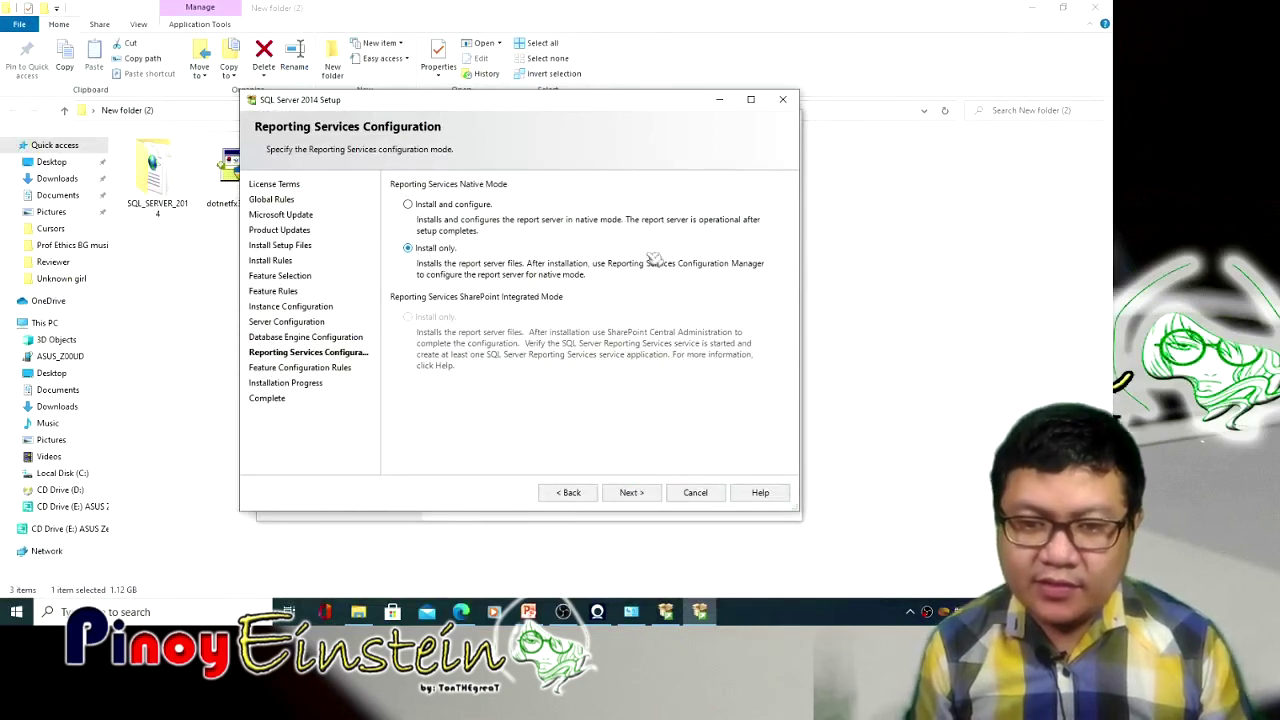
{"action": "left_click", "coordinate": [632, 493]}
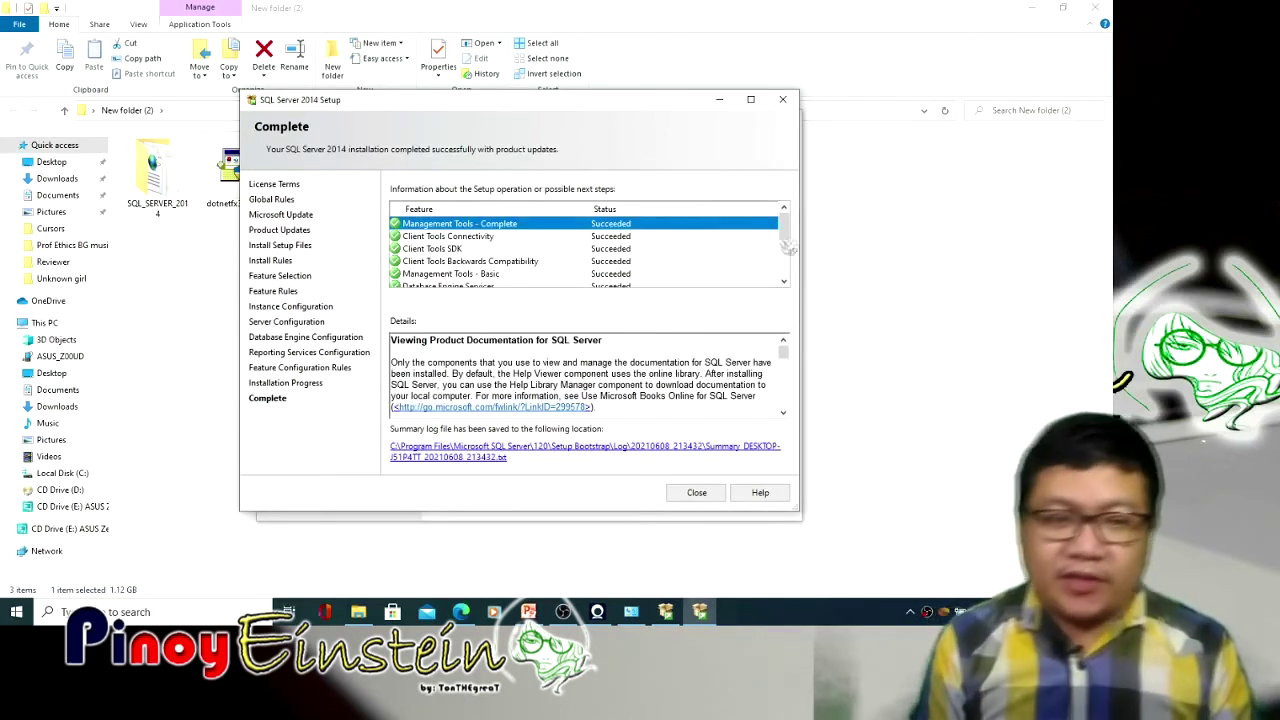
- Review the status of the installed features, and close the setup wizard and the SQL Server Installation Center
{"action": "scroll", "coordinate": [790, 234], "scroll_direction": "down", "scroll_amount": 1}
{"action": "left_click_drag", "start_coordinate": [790, 234], "coordinate": [791, 284]}
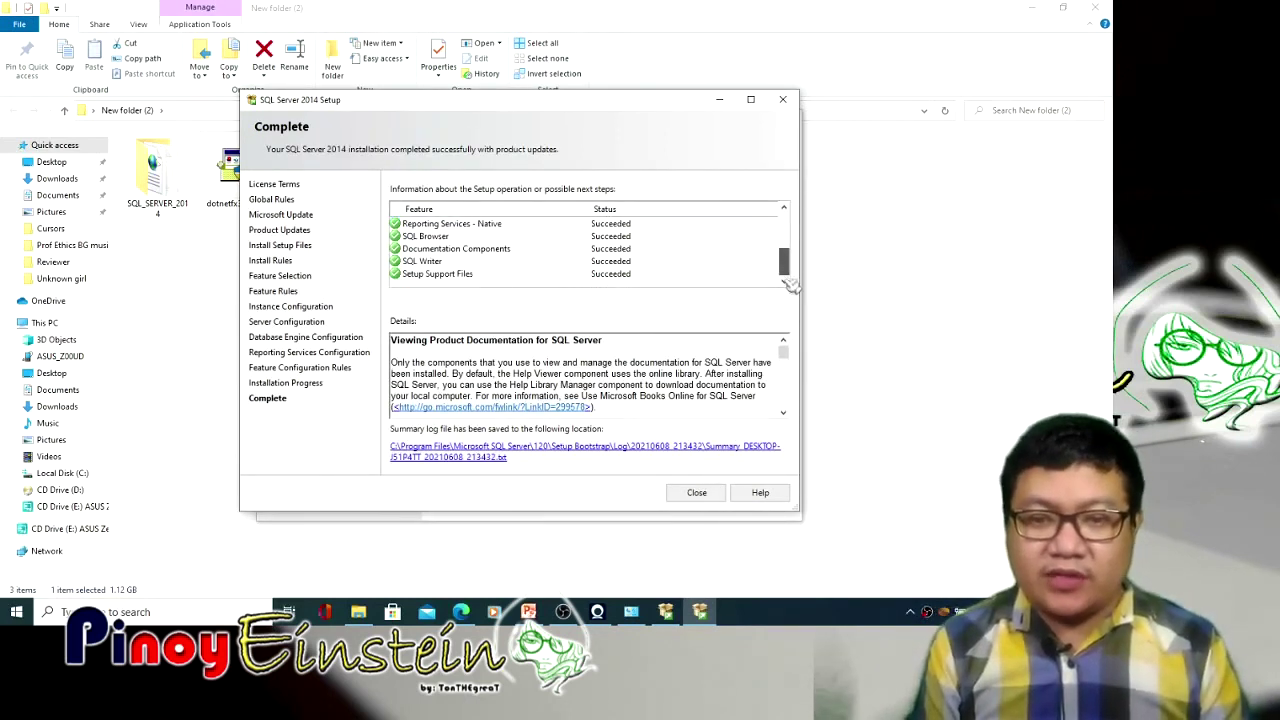
{"action": "left_click", "coordinate": [700, 493]}
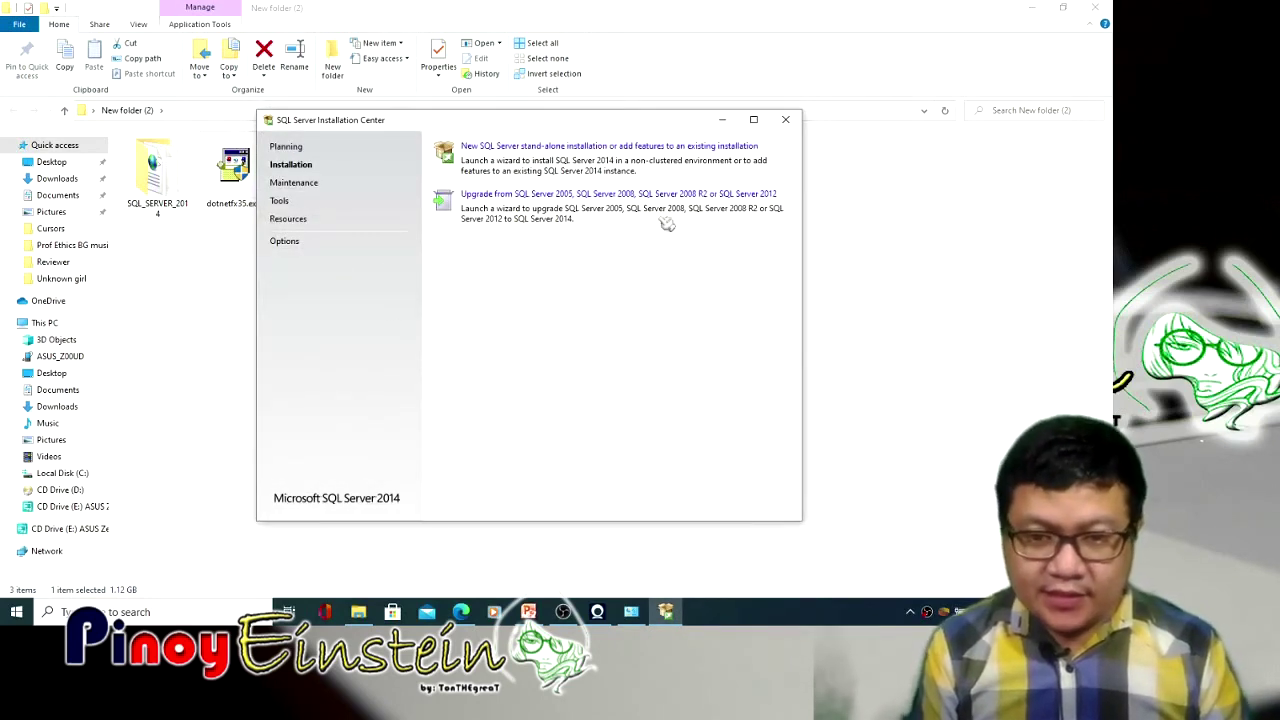
{"action": "left_click", "coordinate": [787, 120]}
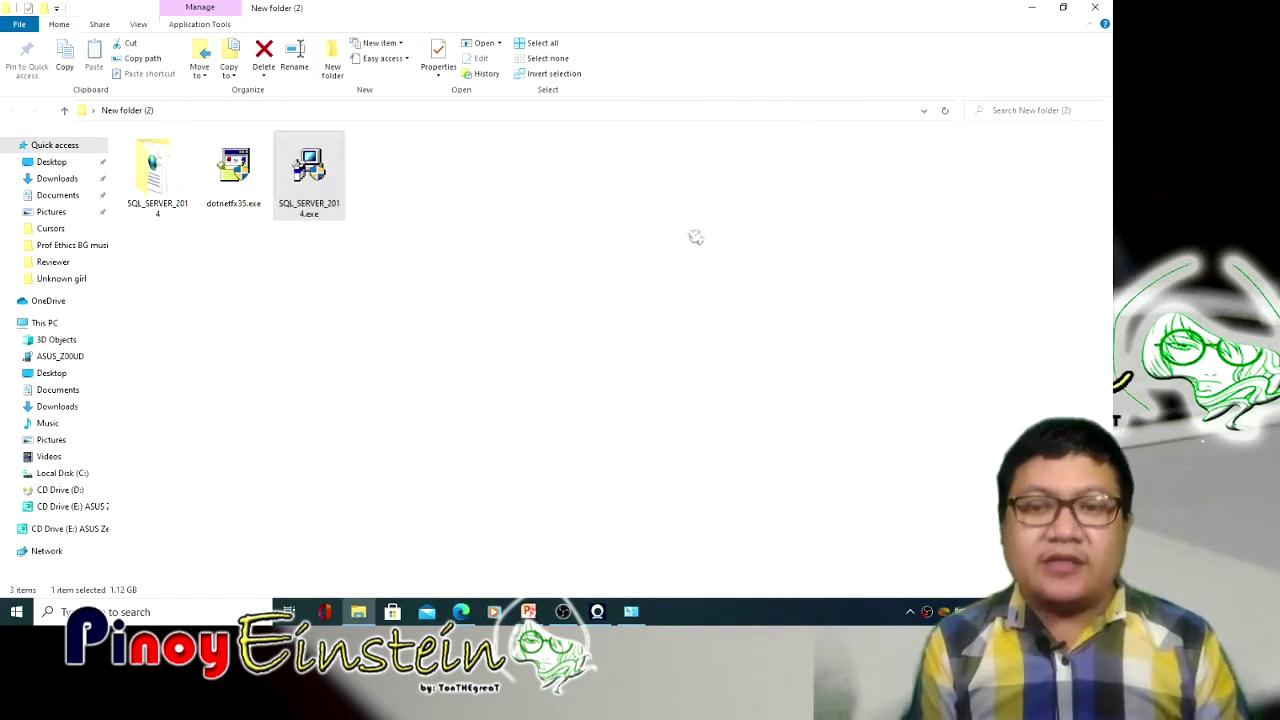